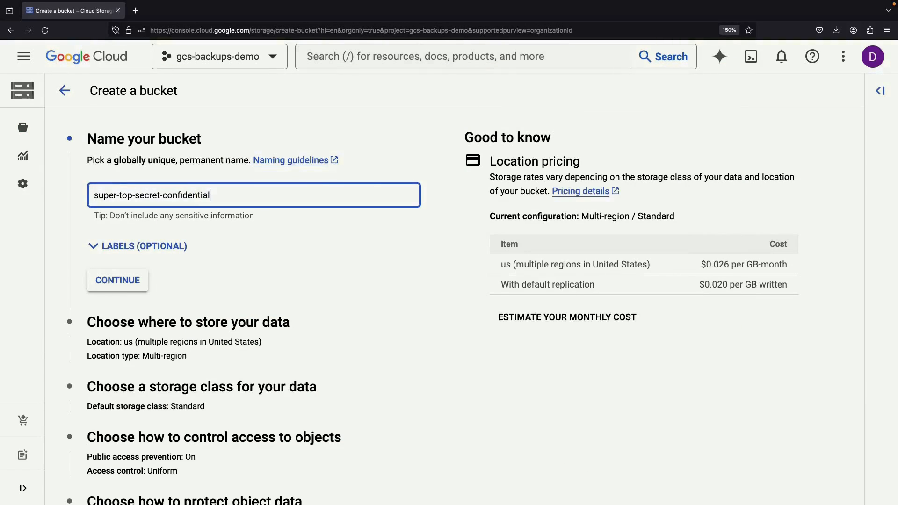
- Keep multi-region us, Standard class and uniform access, and disable the soft delete policy
{"action": "left_click", "coordinate": [117, 280]}
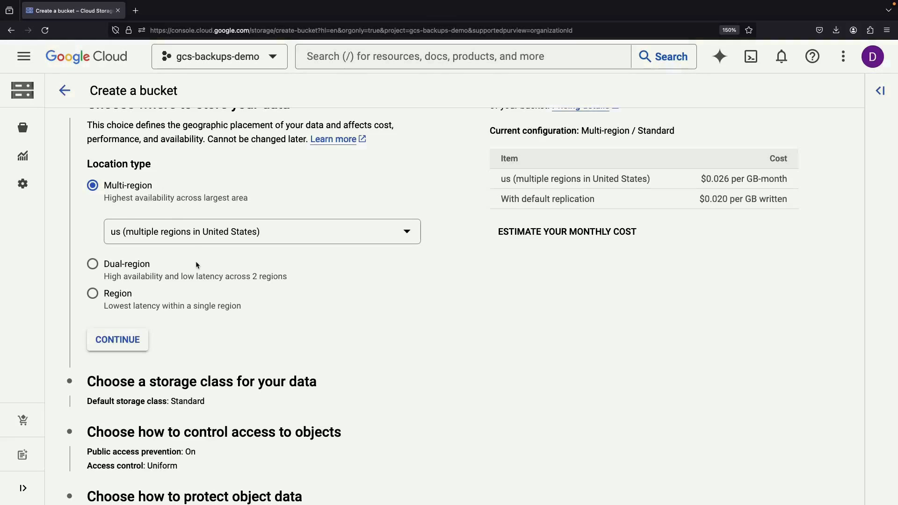
{"action": "scroll", "coordinate": [196, 265], "scroll_direction": "down", "scroll_amount": 1}
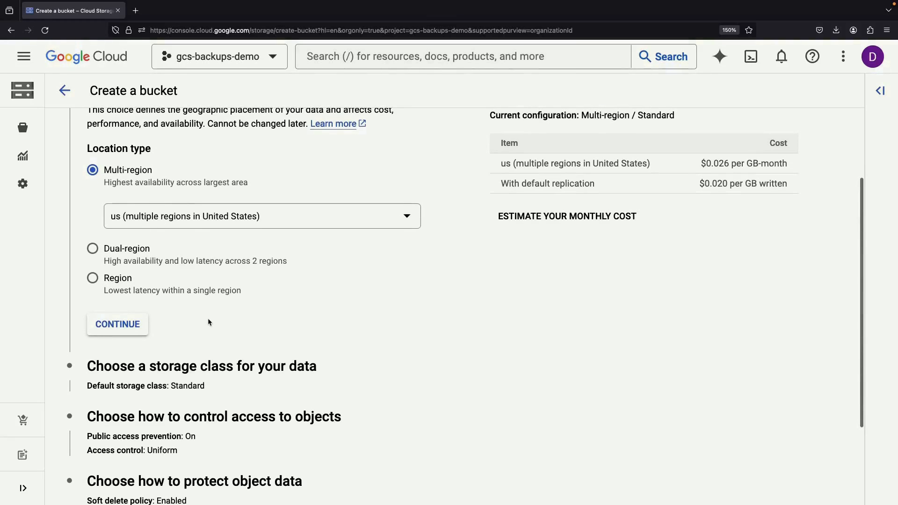
{"action": "scroll", "coordinate": [207, 320], "scroll_direction": "down", "scroll_amount": 1}
{"action": "left_click", "coordinate": [118, 307]}
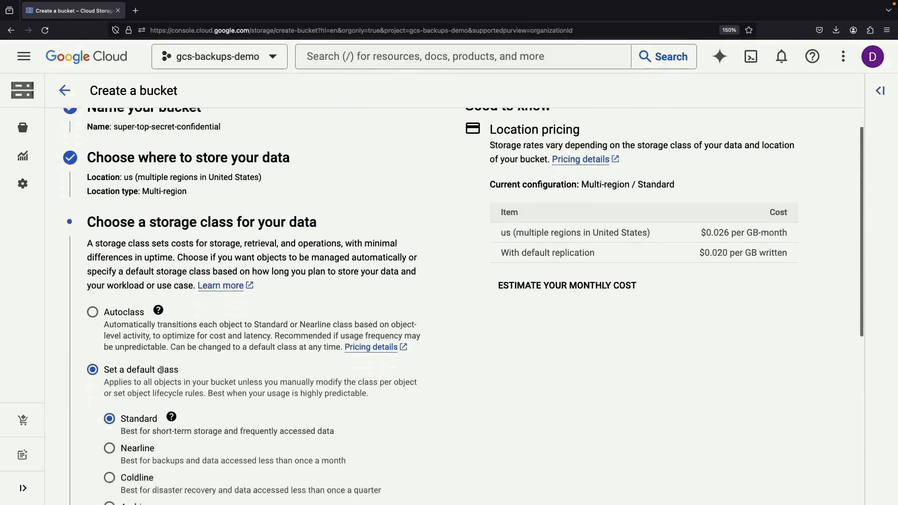
{"action": "scroll", "coordinate": [160, 369], "scroll_direction": "down", "scroll_amount": 10}
{"action": "scroll", "coordinate": [112, 234], "scroll_direction": "up", "scroll_amount": 1}
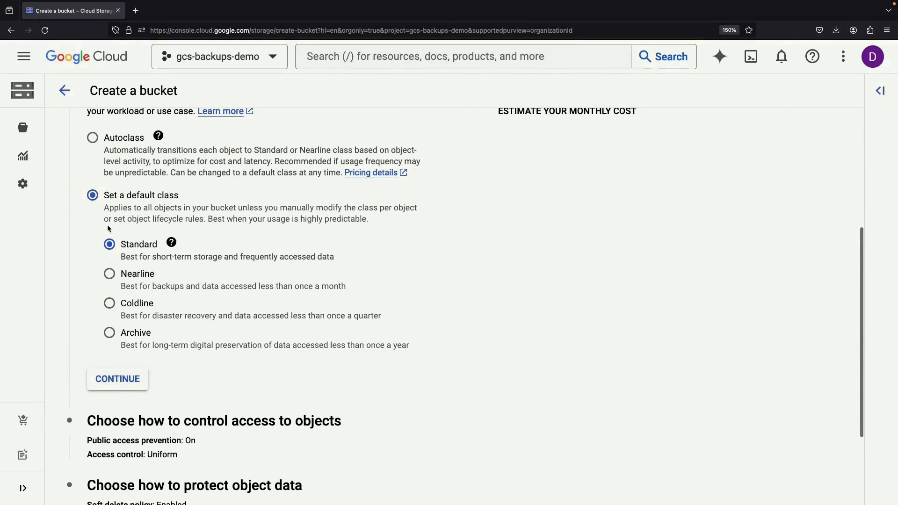
{"action": "left_click", "coordinate": [119, 382]}
{"action": "scroll", "coordinate": [204, 386], "scroll_direction": "down", "scroll_amount": 5}
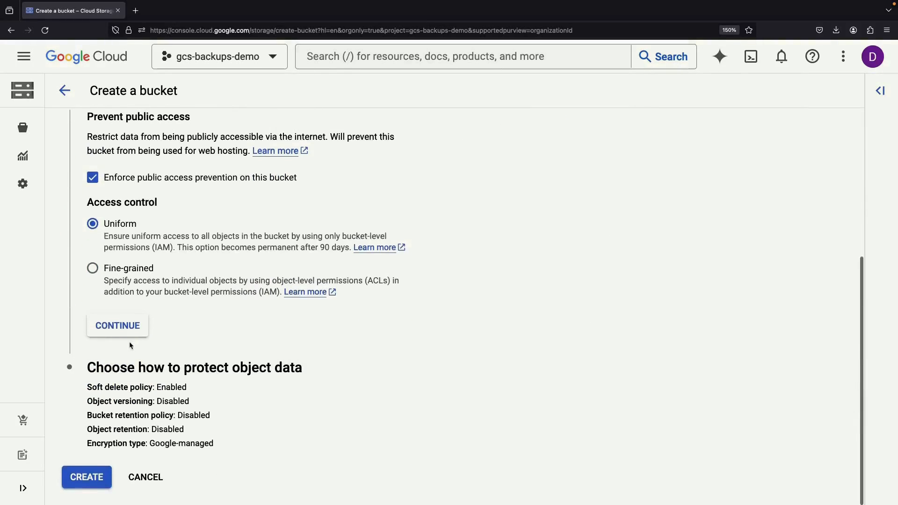
{"action": "left_click", "coordinate": [117, 325]}
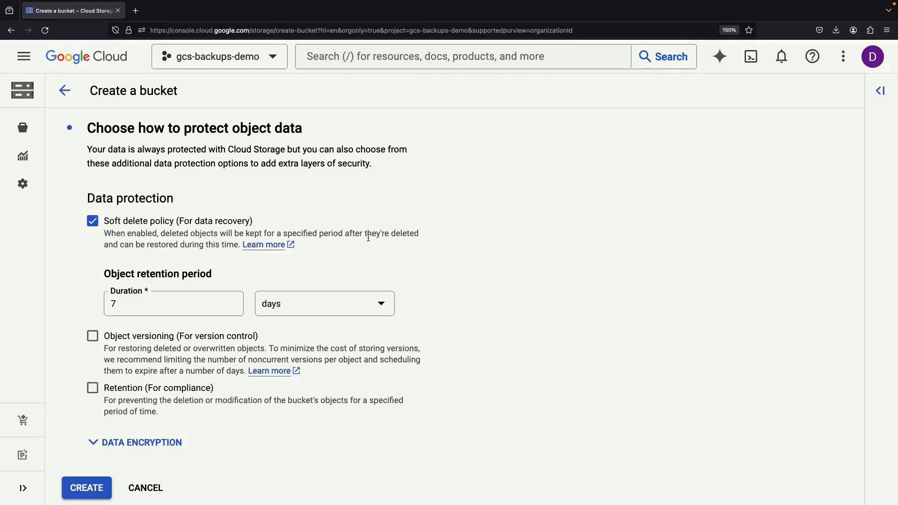
{"action": "left_click", "coordinate": [95, 216]}
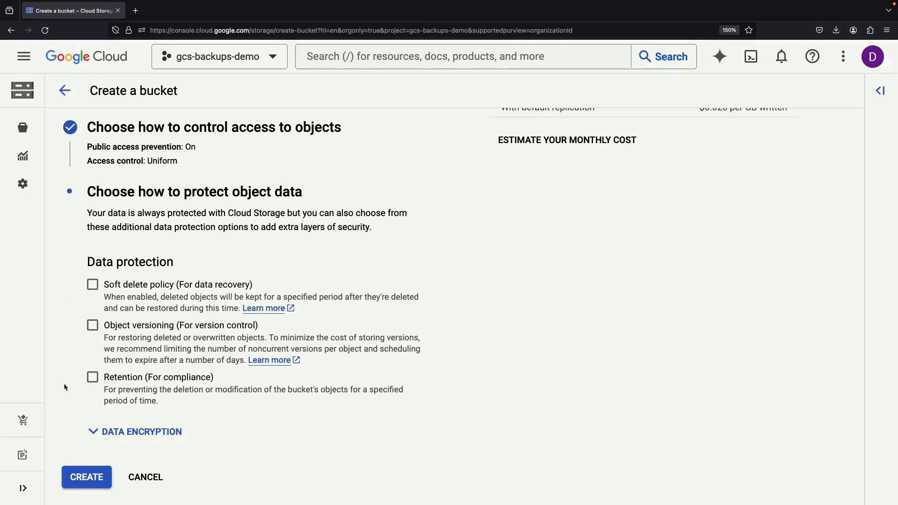
- Create super-top-secret-confidential, confirming that public access stays prevented
{"action": "left_click", "coordinate": [86, 477]}
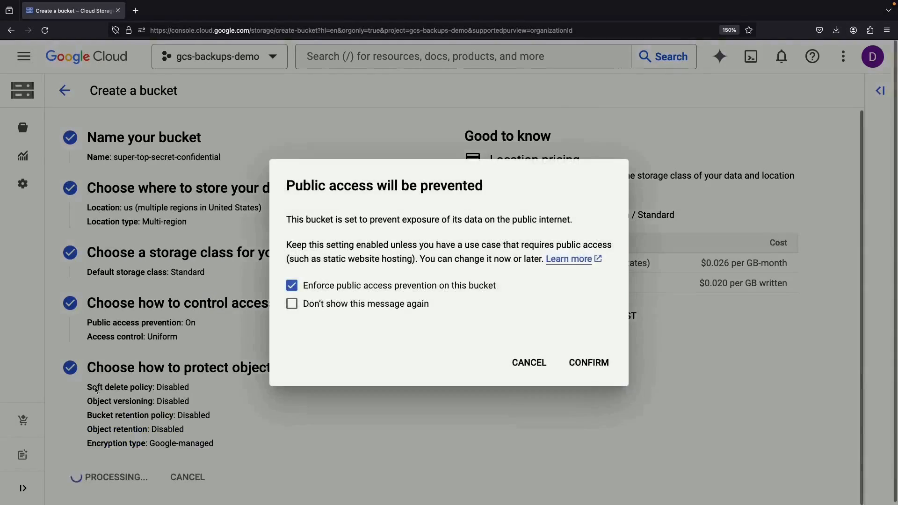
{"action": "left_click", "coordinate": [573, 372]}
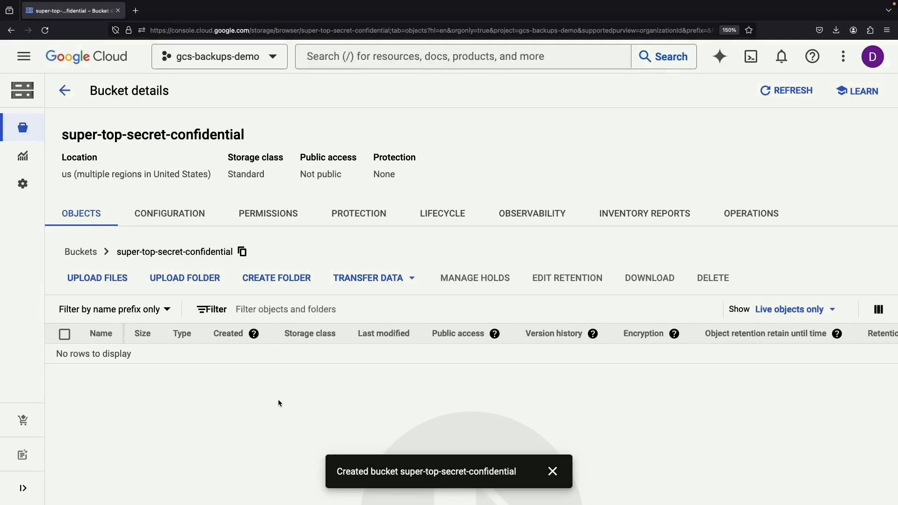
{"action": "key", "text": "super+Tab"}
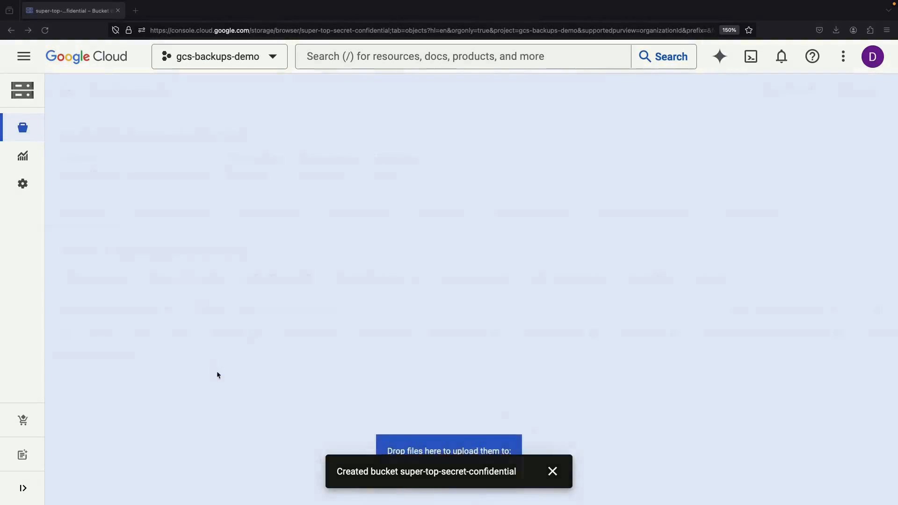
- Upload 2024-summer-holiday.png to the bucket, review its details, and return to the bucket
{"action": "left_click_drag", "start_coordinate": [217, 371], "coordinate": [205, 397]}
{"action": "left_click", "coordinate": [551, 472]}
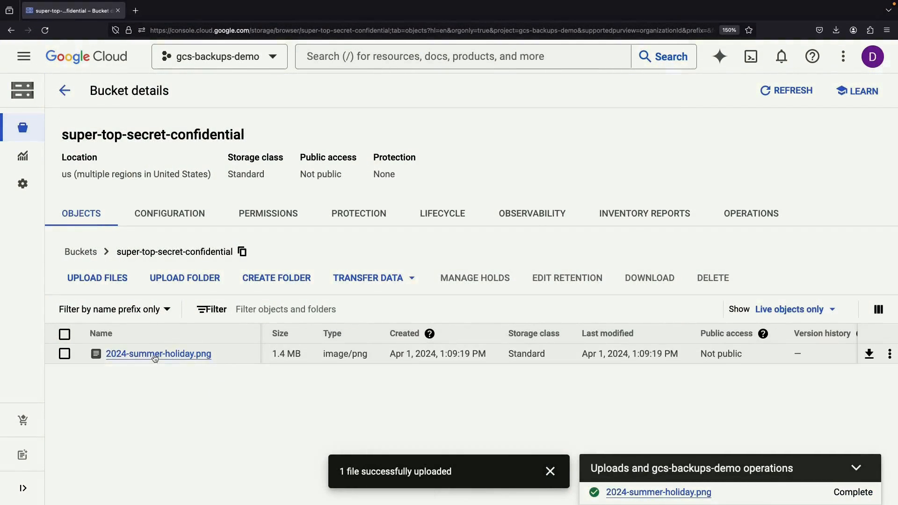
{"action": "left_click", "coordinate": [156, 355]}
{"action": "left_click", "coordinate": [551, 471]}
{"action": "left_click", "coordinate": [852, 493]}
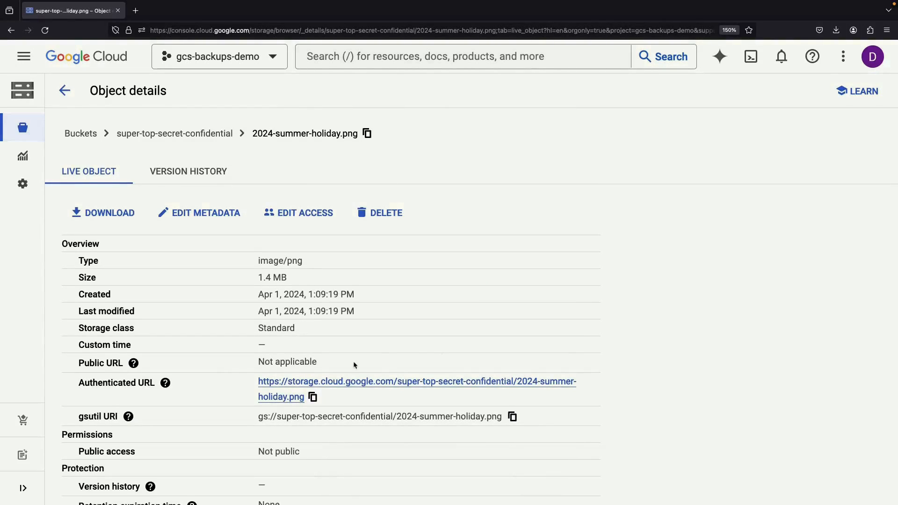
{"action": "scroll", "coordinate": [353, 364], "scroll_direction": "down", "scroll_amount": 10}
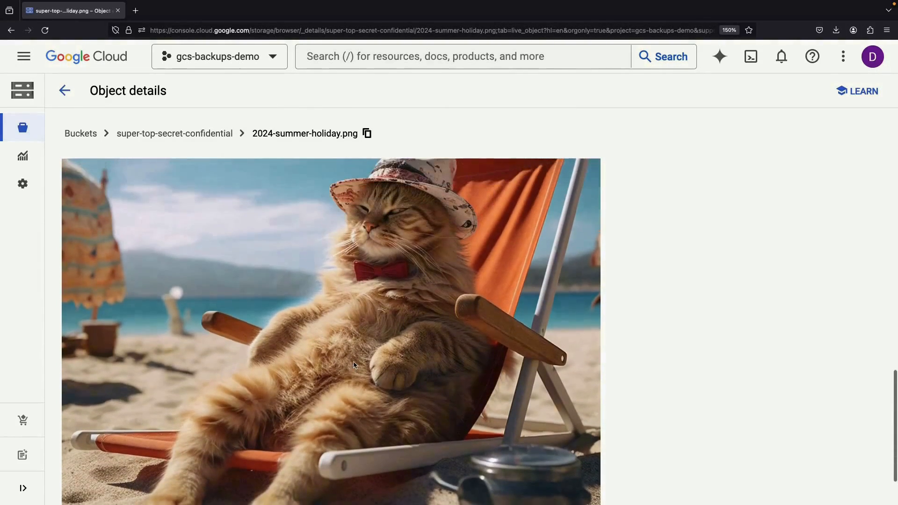
{"action": "scroll", "coordinate": [354, 366], "scroll_direction": "up", "scroll_amount": 10}
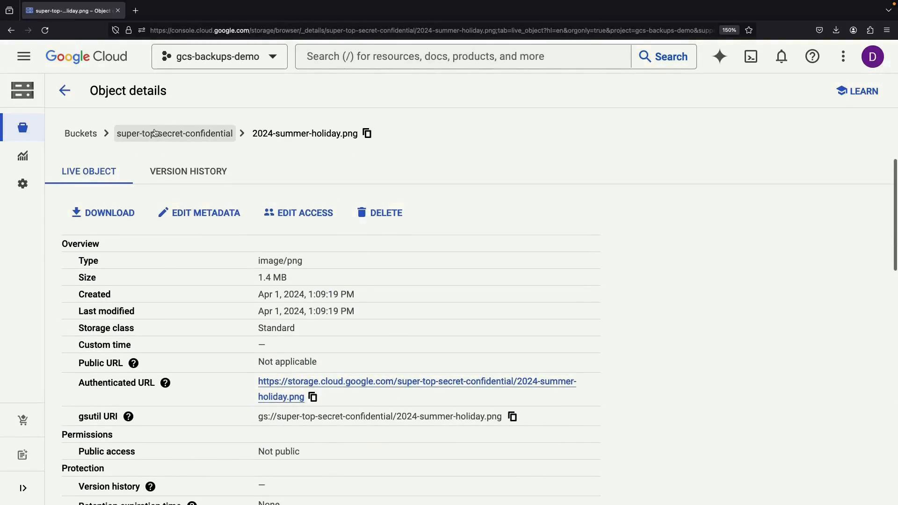
{"action": "left_click", "coordinate": [155, 133]}
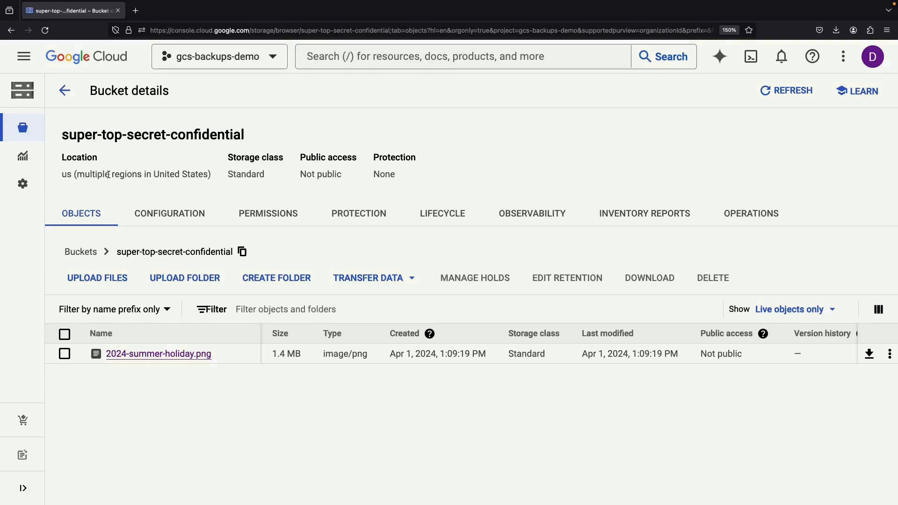
- Switch to the gcs-backups-demo-secondary project and start creating a new bucket there
{"action": "left_click", "coordinate": [270, 56]}
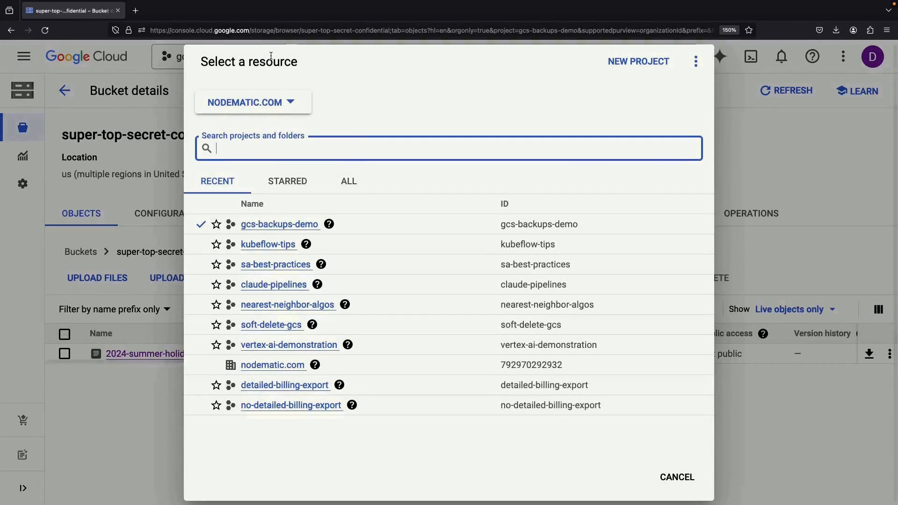
{"action": "left_click", "coordinate": [350, 183]}
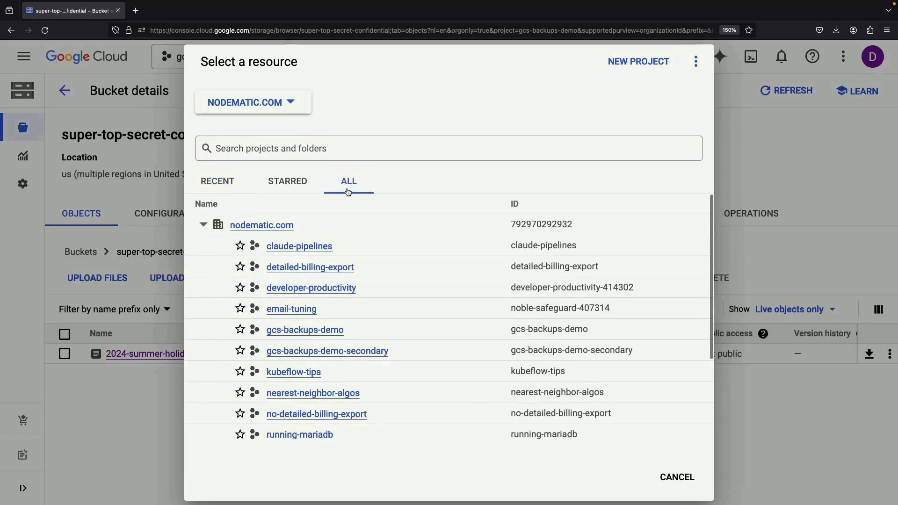
{"action": "left_click", "coordinate": [355, 352]}
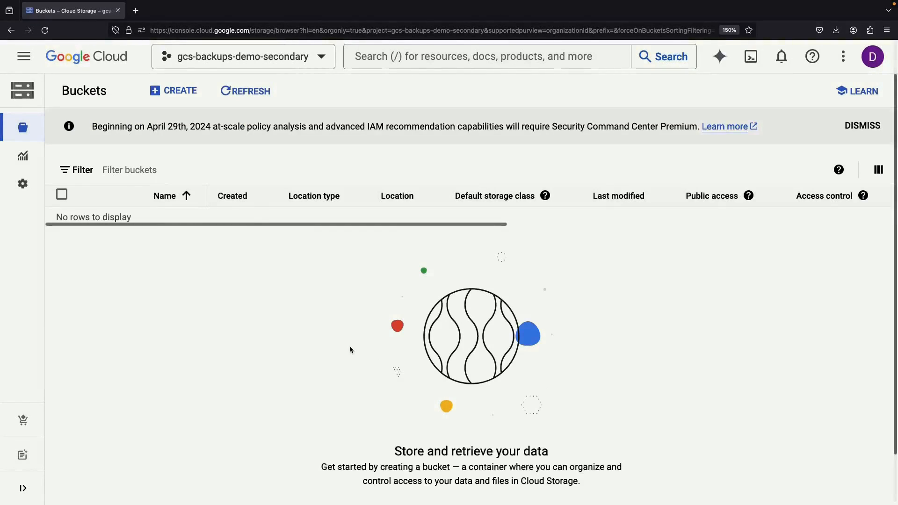
{"action": "left_click", "coordinate": [177, 96]}
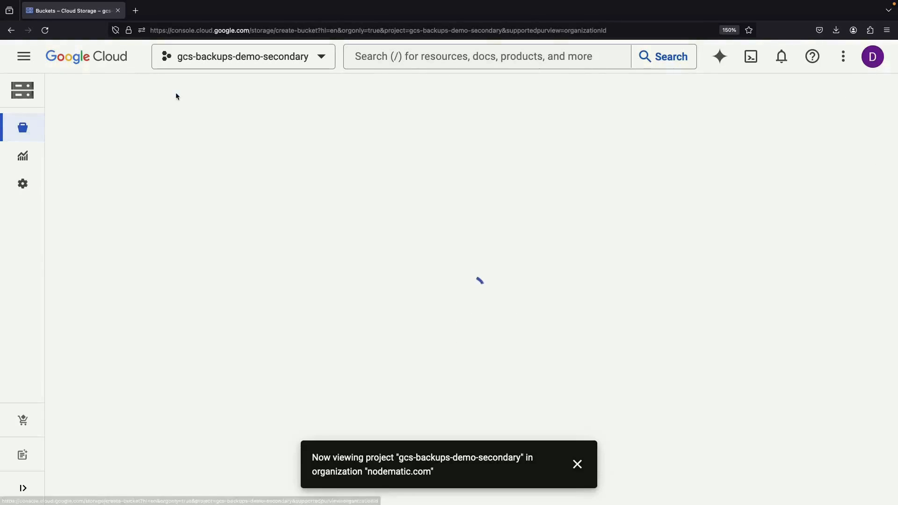
- Name the new bucket super-top-secret-backups
{"action": "left_click", "coordinate": [196, 195]}
{"action": "type", "text": "super-top"}
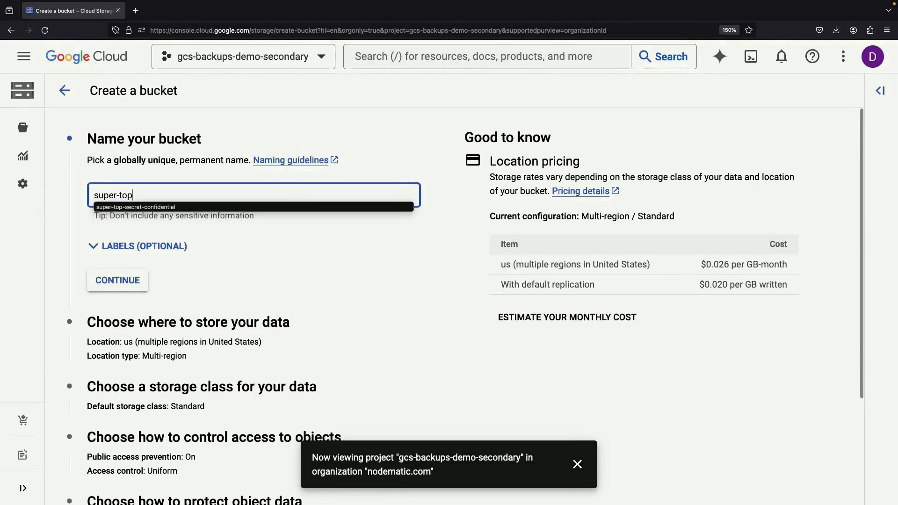
{"action": "type", "text": "-secret-backups"}
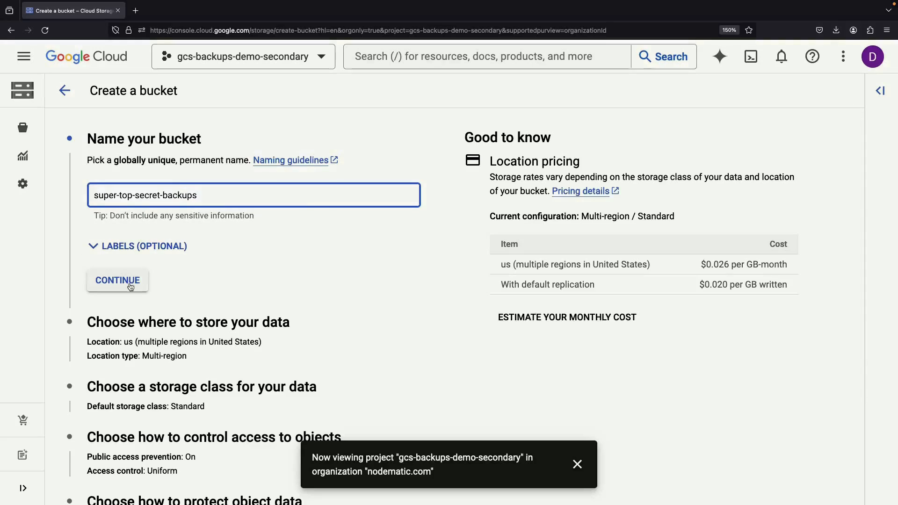
{"action": "left_click", "coordinate": [117, 280]}
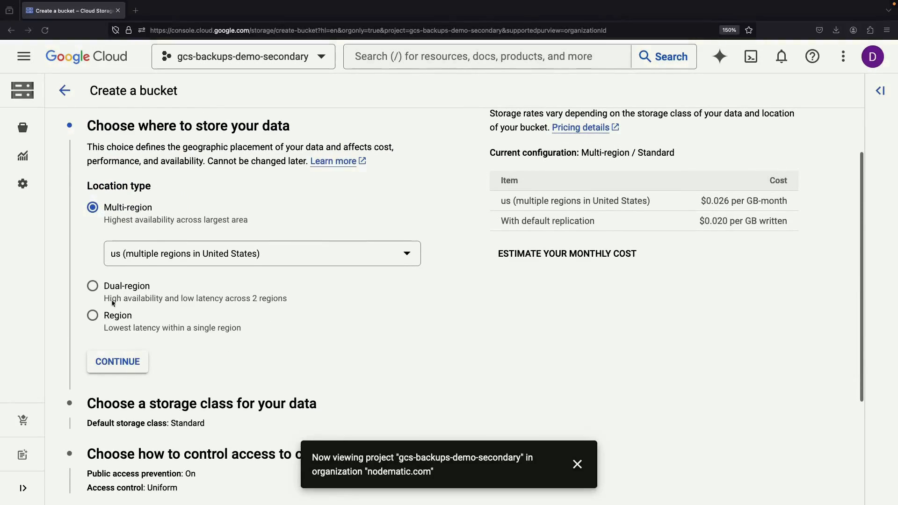
- Store the bucket in the eu multi-region with Coldline as its default storage class
{"action": "left_click", "coordinate": [193, 256]}
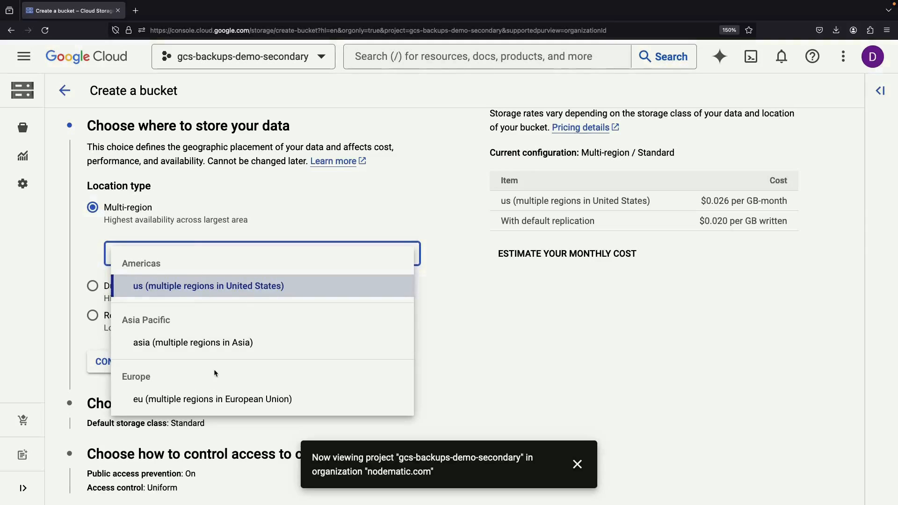
{"action": "left_click", "coordinate": [212, 398]}
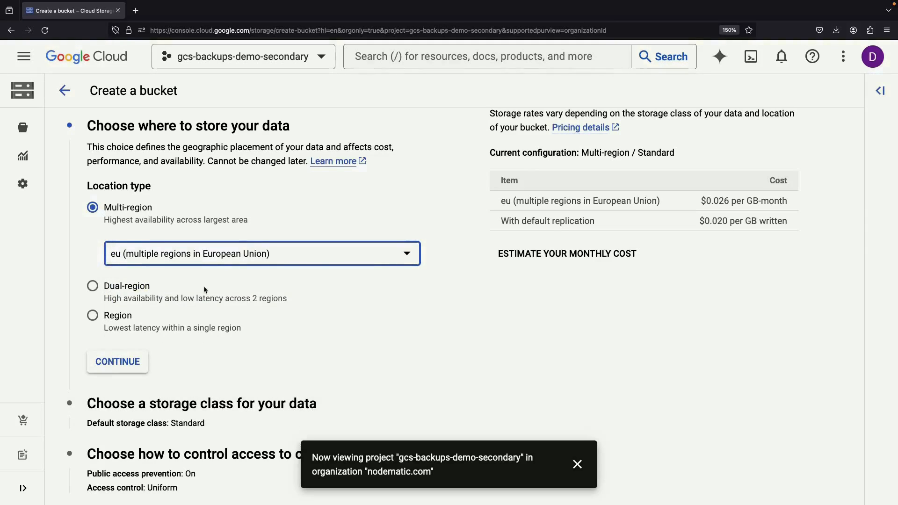
{"action": "left_click", "coordinate": [131, 360]}
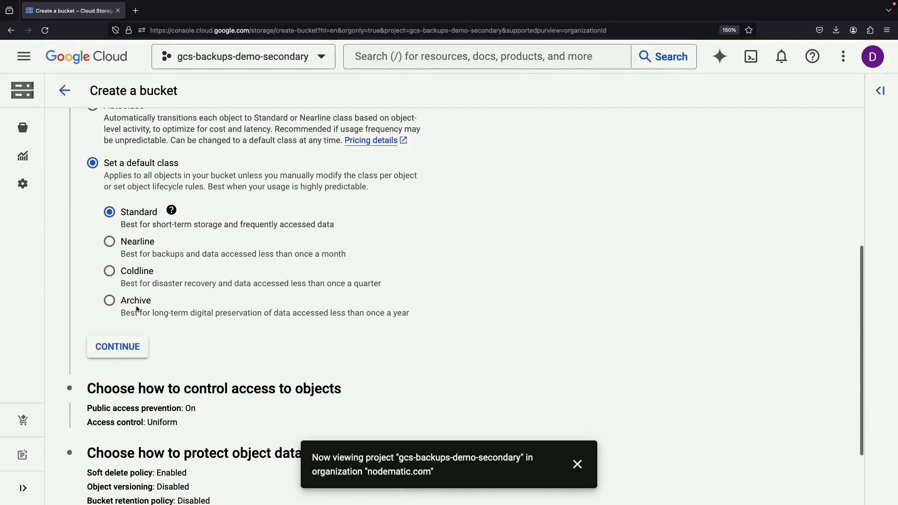
{"action": "left_click", "coordinate": [109, 271]}
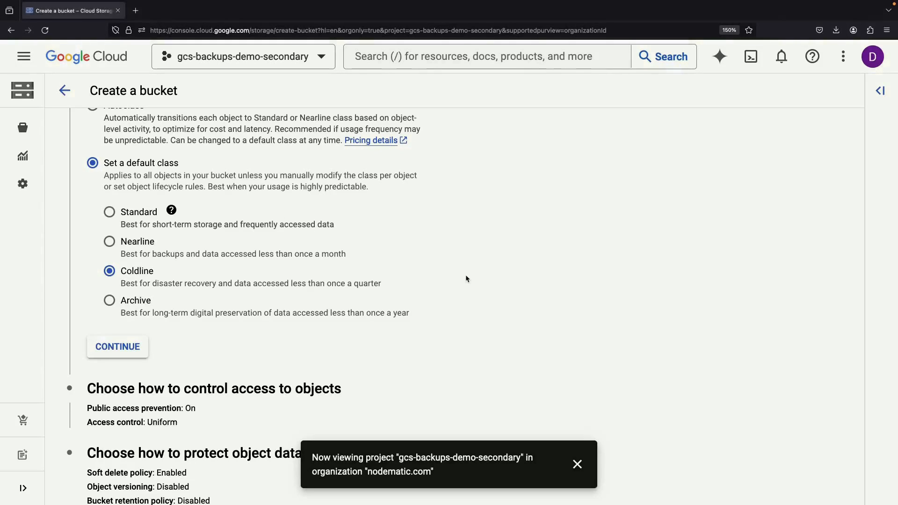
{"action": "left_click", "coordinate": [140, 348]}
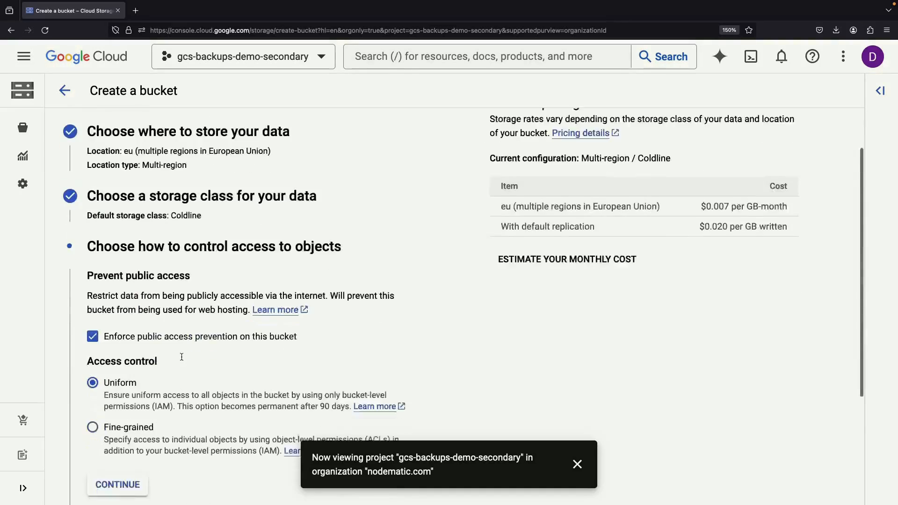
- Keep the access settings and turn off the soft delete policy
{"action": "left_click", "coordinate": [122, 438]}
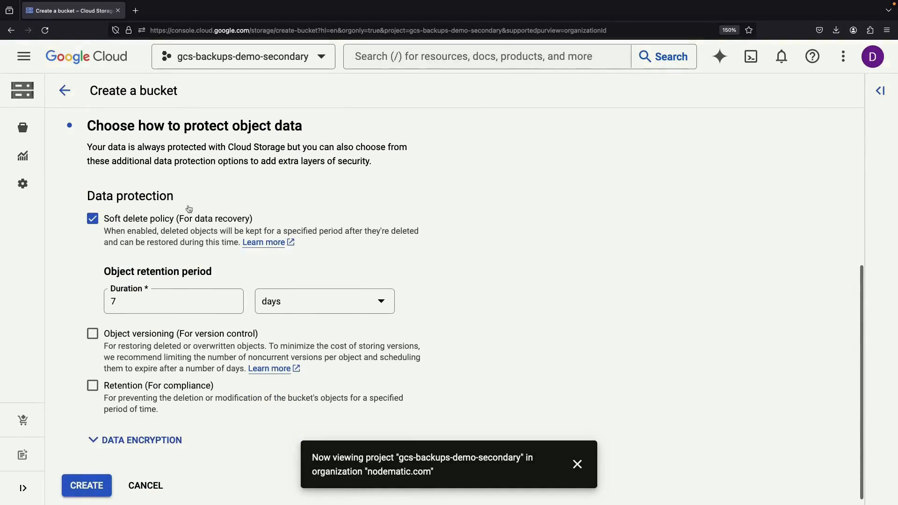
{"action": "left_click", "coordinate": [92, 218]}
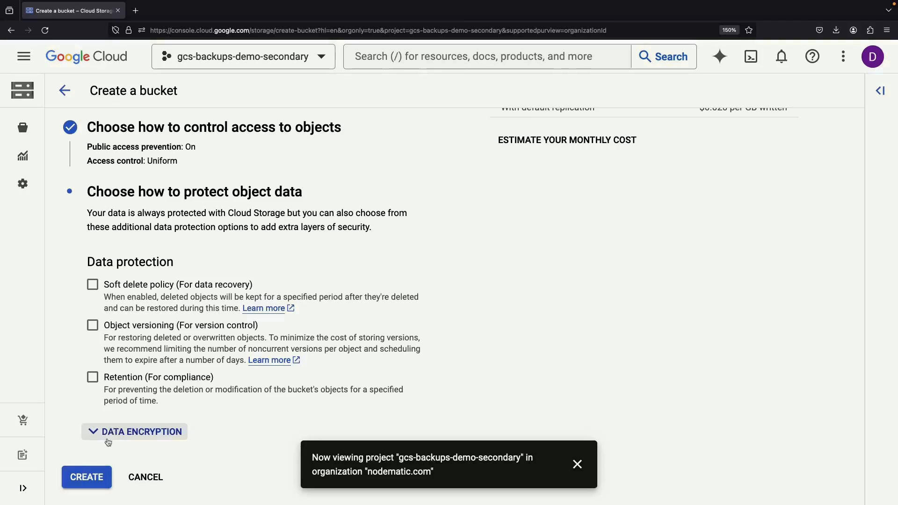
{"action": "scroll", "coordinate": [122, 364], "scroll_direction": "up", "scroll_amount": 1}
{"action": "scroll", "coordinate": [122, 364], "scroll_direction": "up", "scroll_amount": 3}
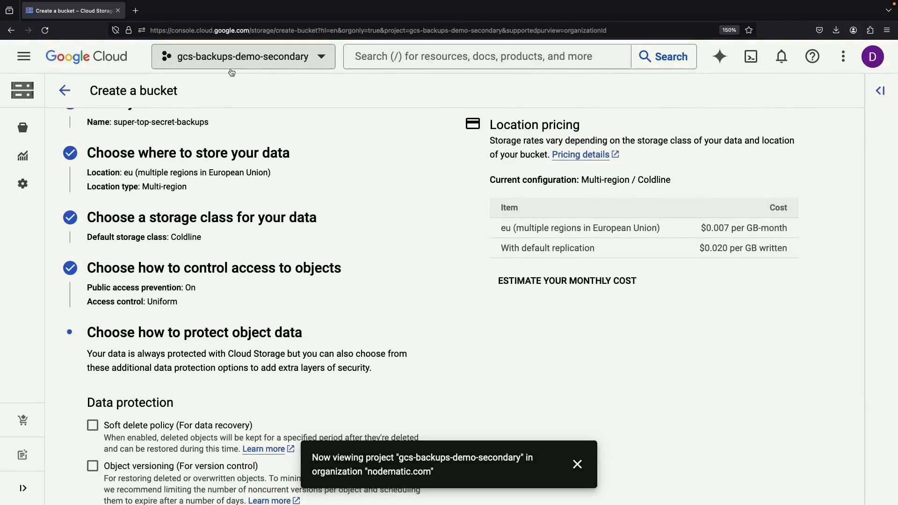
{"action": "scroll", "coordinate": [171, 254], "scroll_direction": "down", "scroll_amount": 3}
- Create super-top-secret-backups, confirming public access prevention, and dismiss the notification
{"action": "left_click", "coordinate": [94, 471]}
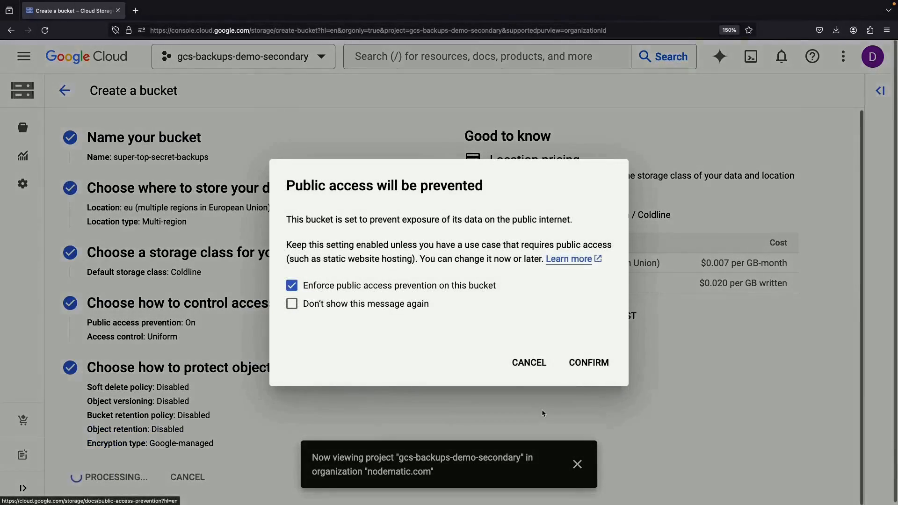
{"action": "left_click", "coordinate": [582, 361]}
{"action": "left_click", "coordinate": [576, 465]}
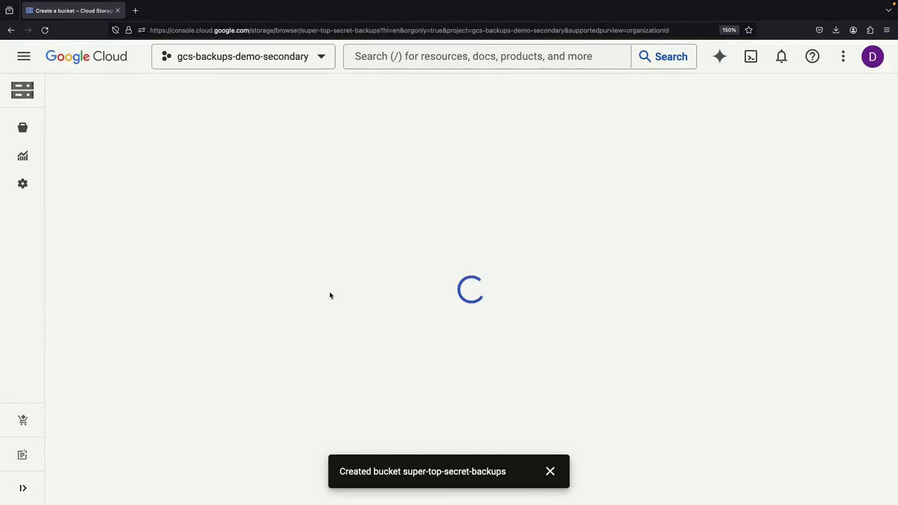
- Find Storage Transfer through the console search and start a new transfer job
{"action": "left_click", "coordinate": [407, 63]}
{"action": "type", "text": "storage class"}
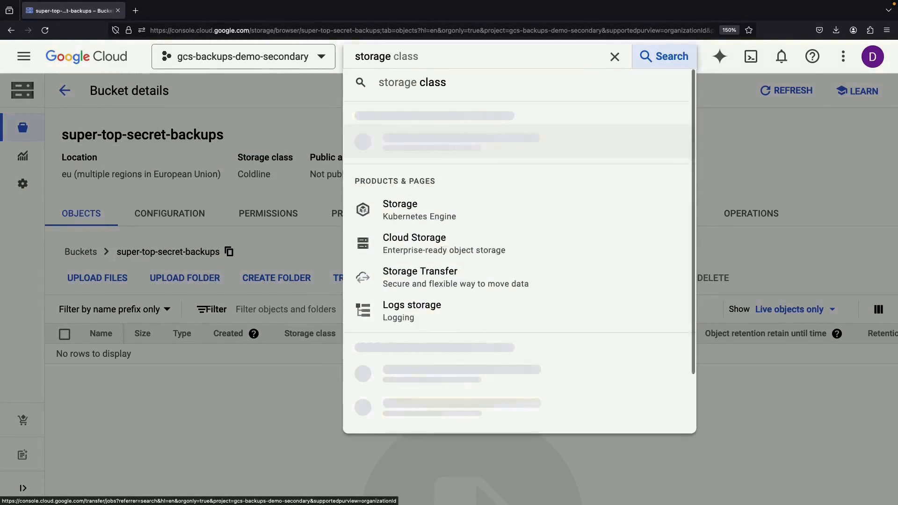
{"action": "left_click", "coordinate": [431, 219]}
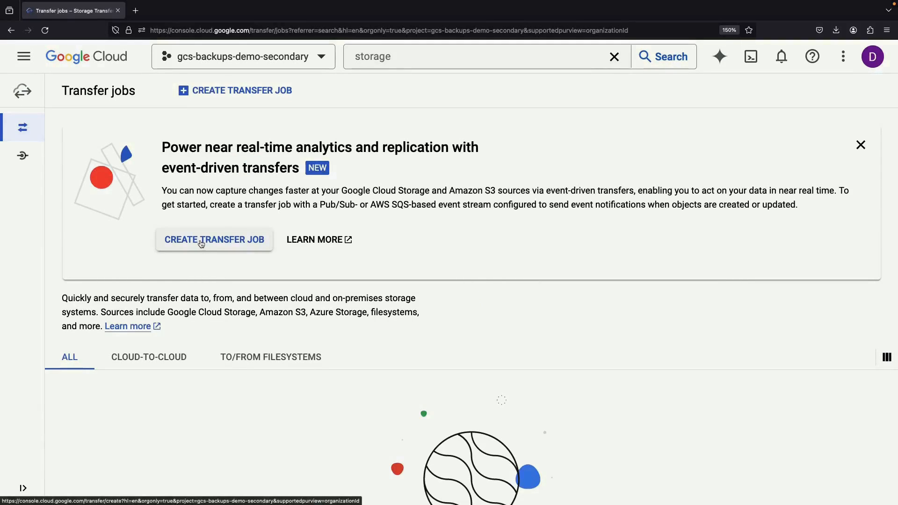
{"action": "left_click", "coordinate": [217, 97]}
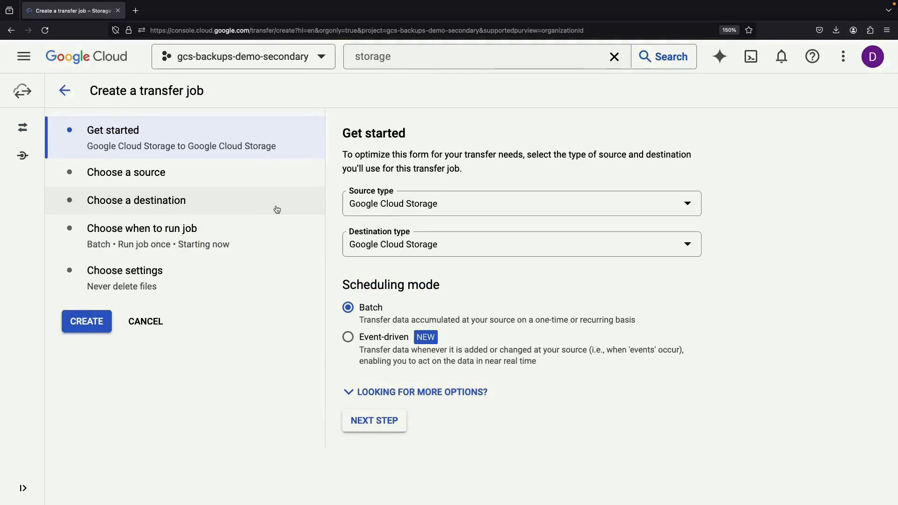
- Accept Cloud Storage to Cloud Storage, then choose super-top-secret-confidential from gcs-backups-demo as the source bucket
{"action": "left_click", "coordinate": [386, 421]}
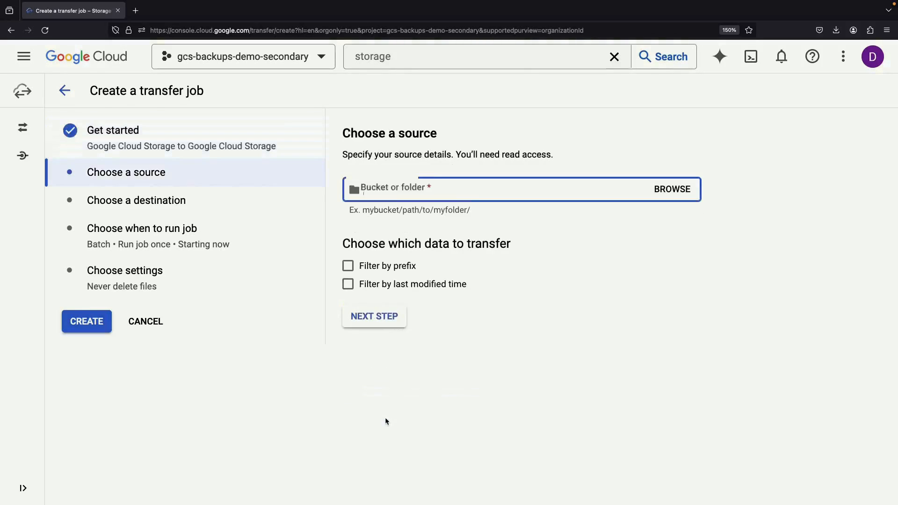
{"action": "left_click", "coordinate": [673, 188]}
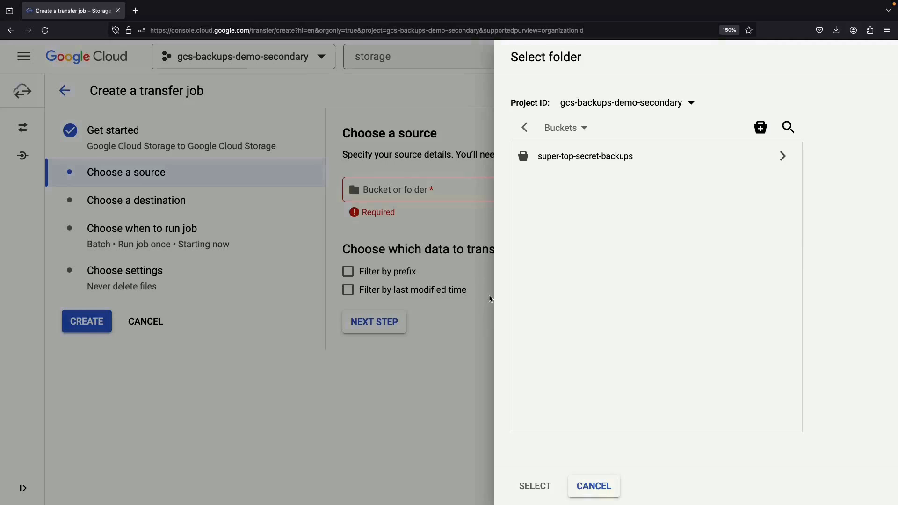
{"action": "left_click", "coordinate": [595, 104]}
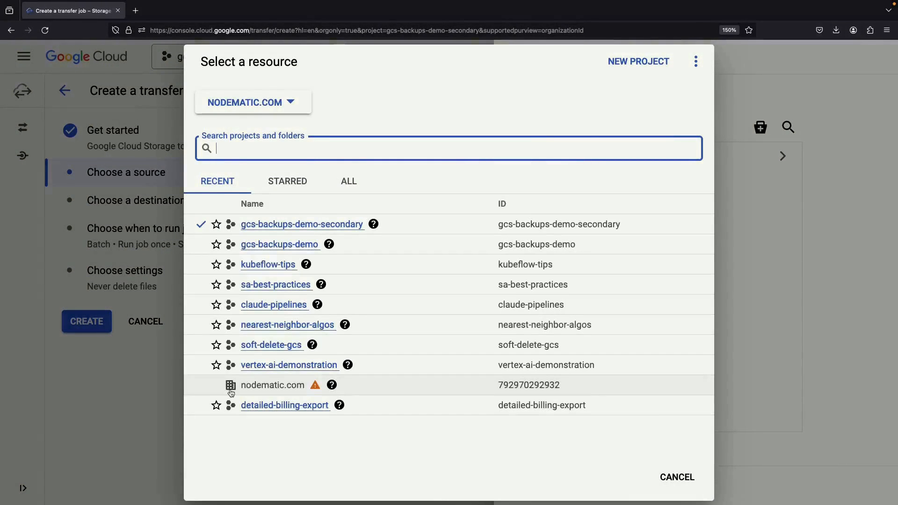
{"action": "left_click", "coordinate": [281, 245]}
{"action": "left_click", "coordinate": [661, 166]}
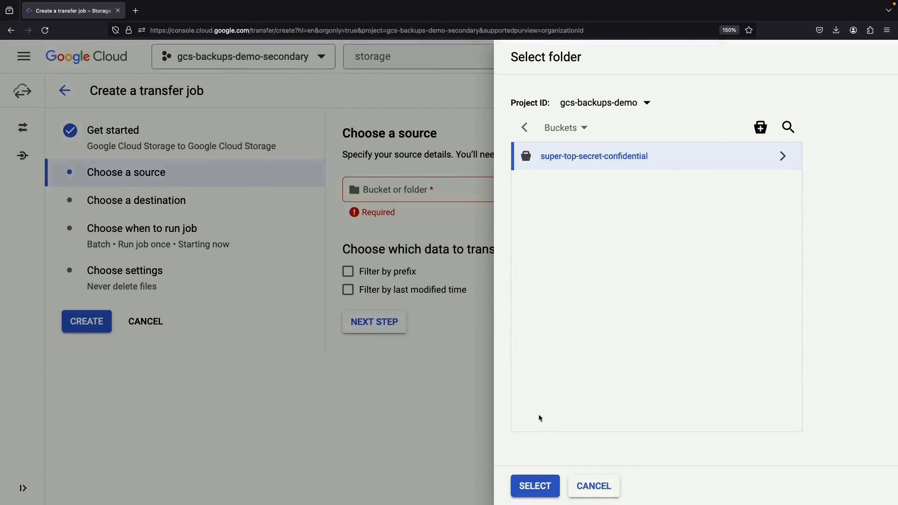
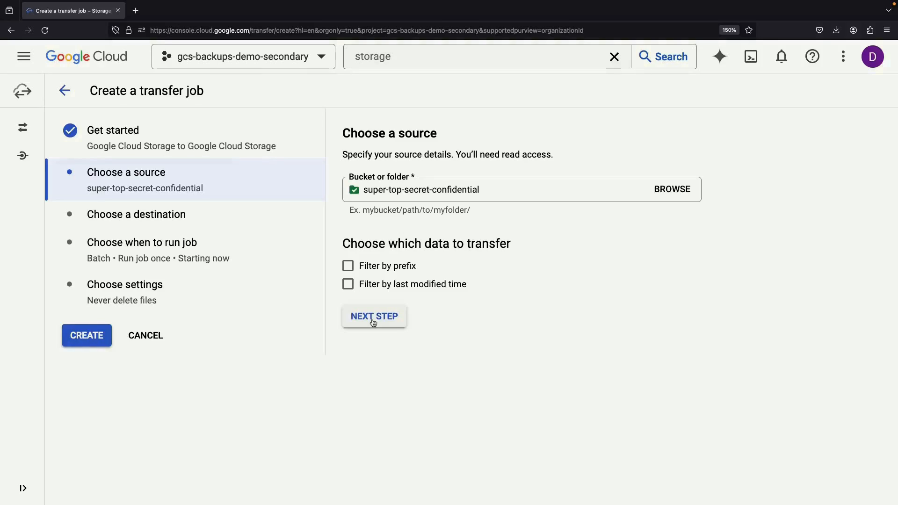
- Confirm super-top-secret-confidential from gcs-backups-demo as the source and advance to the destination step
{"action": "left_click", "coordinate": [373, 322]}
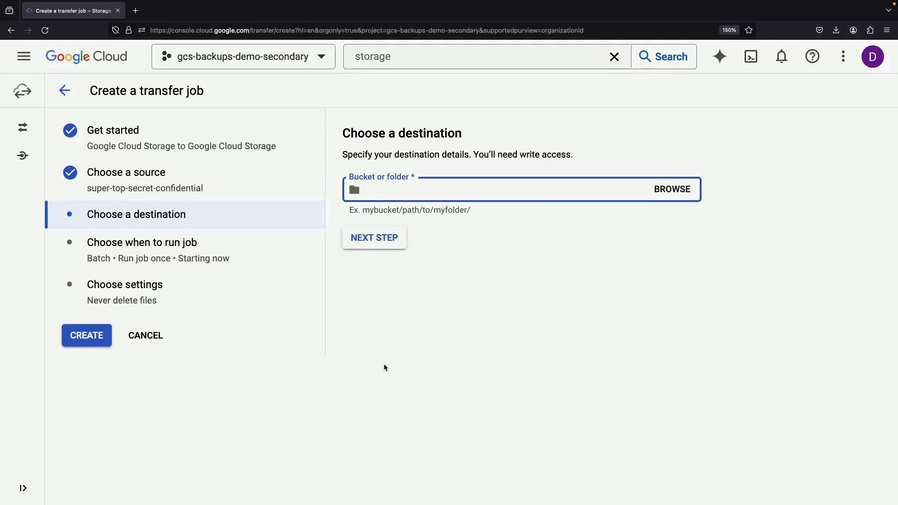
- Choose super-top-secret-backups as the destination bucket
{"action": "left_click", "coordinate": [671, 188]}
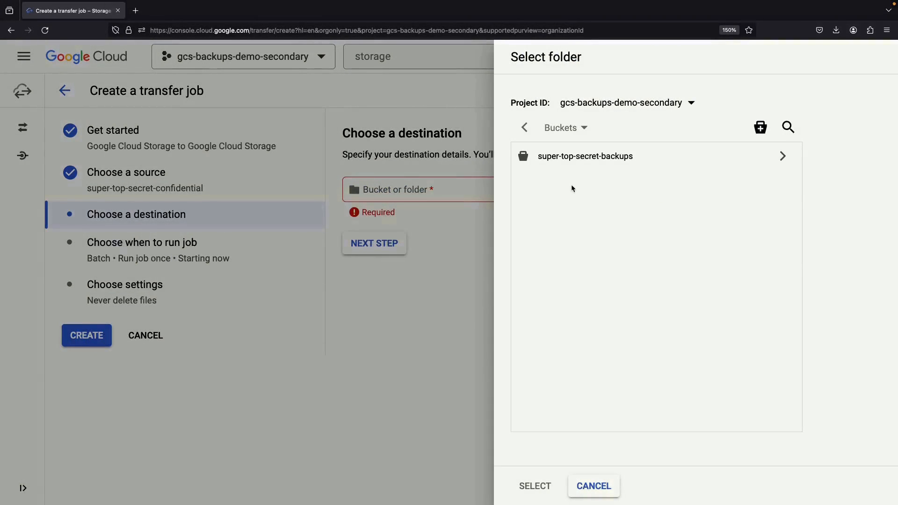
{"action": "left_click", "coordinate": [571, 164]}
{"action": "left_click", "coordinate": [535, 486]}
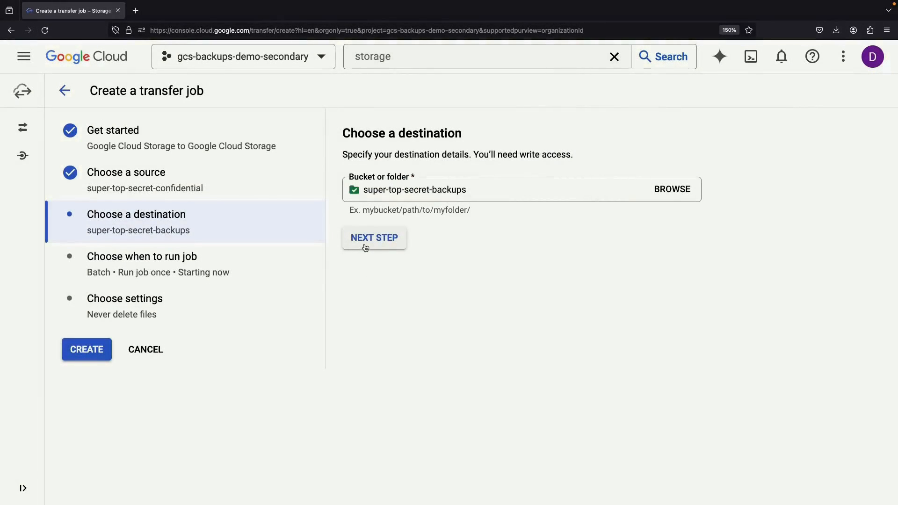
{"action": "left_click", "coordinate": [365, 247]}
- Schedule the transfer job to run every day
{"action": "left_click", "coordinate": [424, 171]}
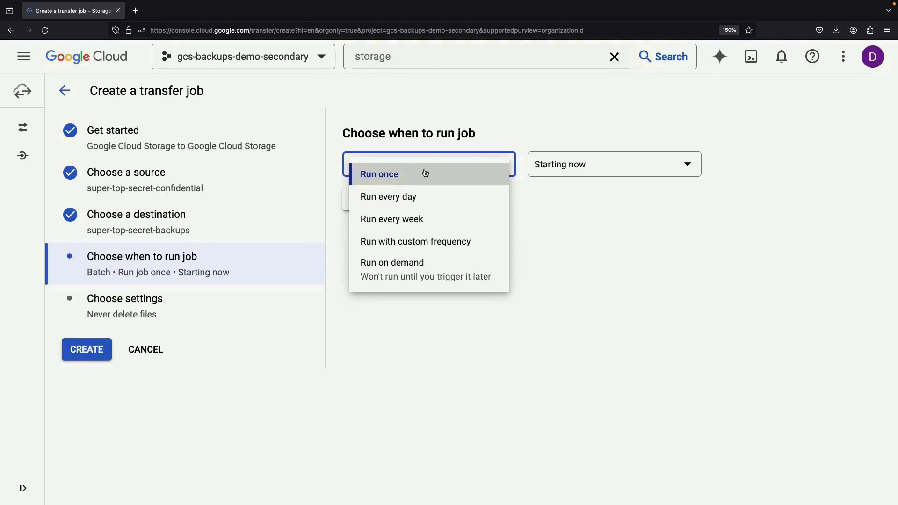
{"action": "left_click", "coordinate": [405, 206]}
{"action": "left_click", "coordinate": [379, 244]}
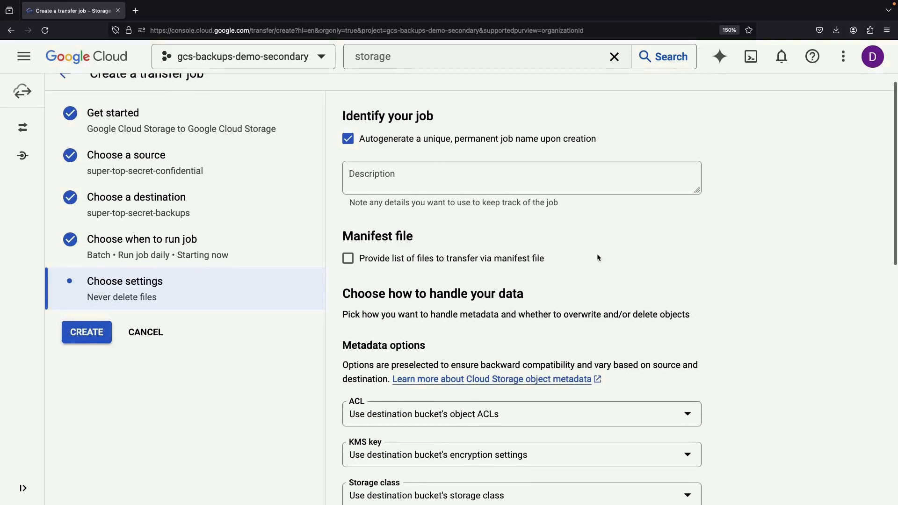
- Set the Time created metadata option to preserve each object's original creation time
{"action": "scroll", "coordinate": [597, 257], "scroll_direction": "down", "scroll_amount": 5}
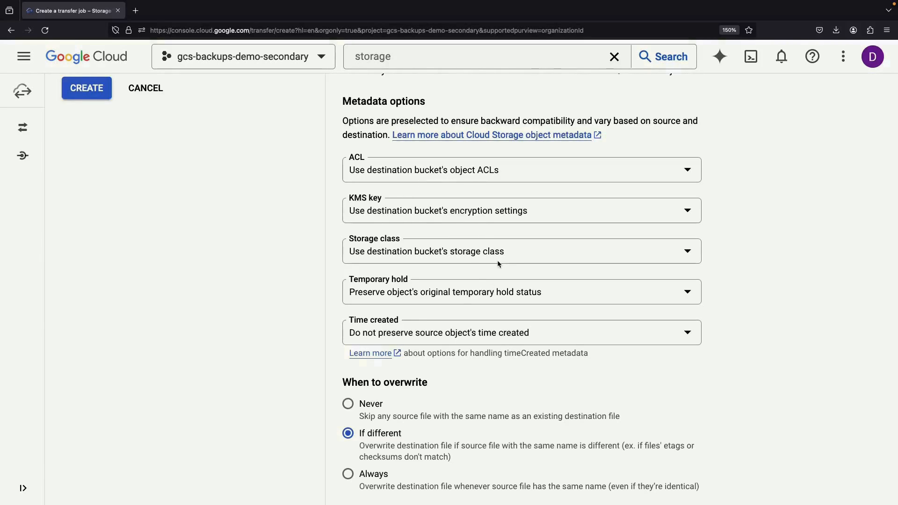
{"action": "scroll", "coordinate": [497, 263], "scroll_direction": "down", "scroll_amount": 1}
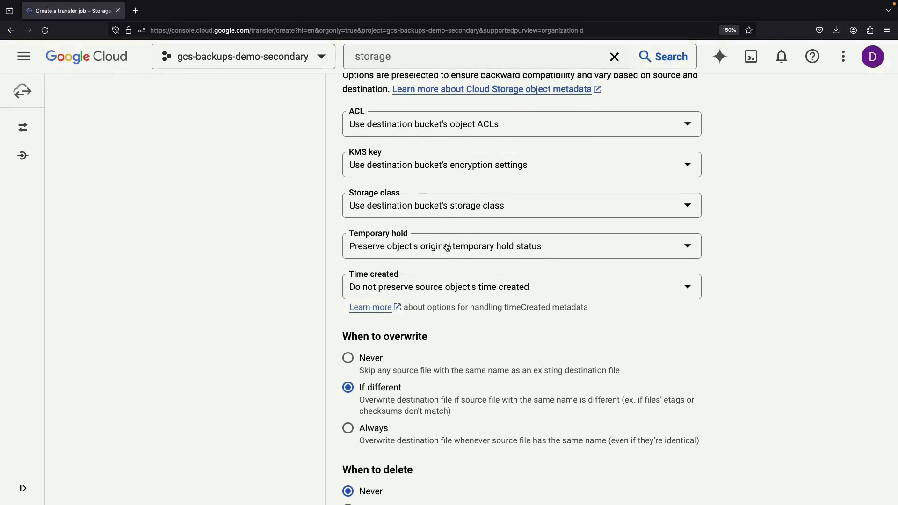
{"action": "left_click", "coordinate": [447, 287]}
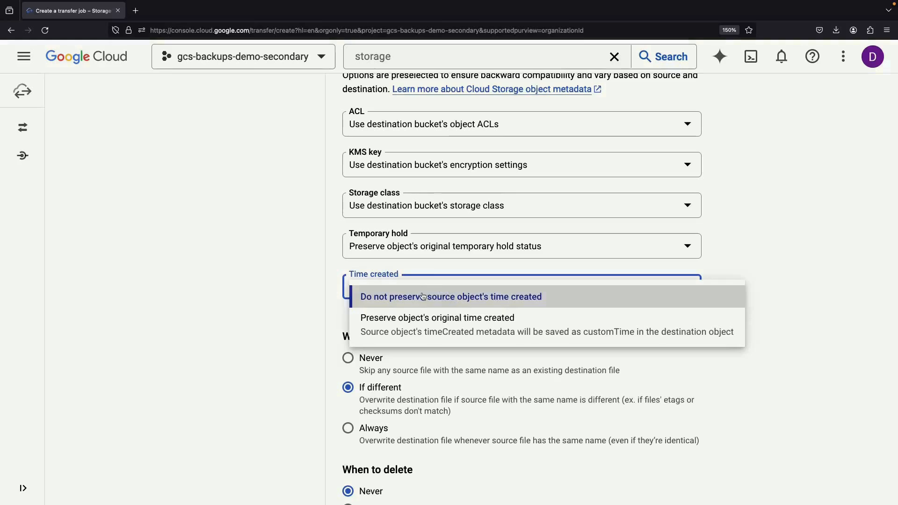
{"action": "left_click", "coordinate": [445, 331]}
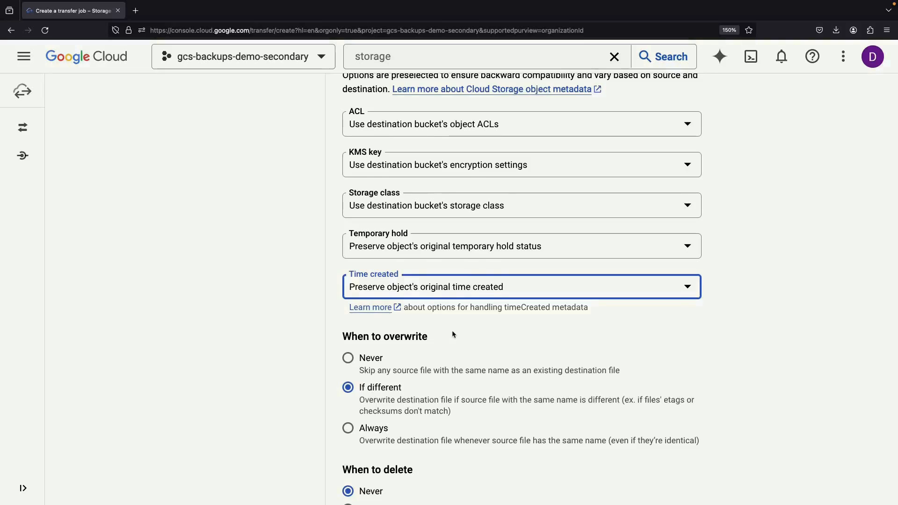
- Create the daily transfer job
{"action": "scroll", "coordinate": [452, 333], "scroll_direction": "down", "scroll_amount": 5}
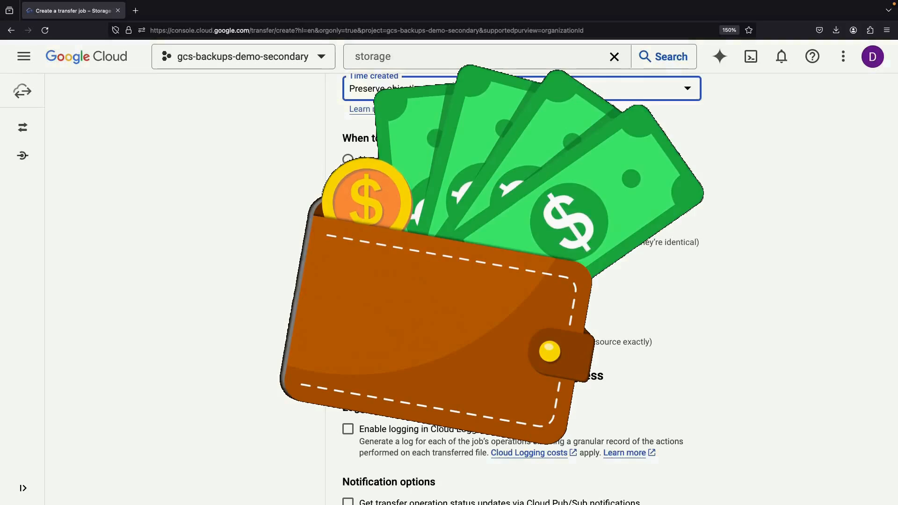
{"action": "scroll", "coordinate": [287, 312], "scroll_direction": "down", "scroll_amount": 1}
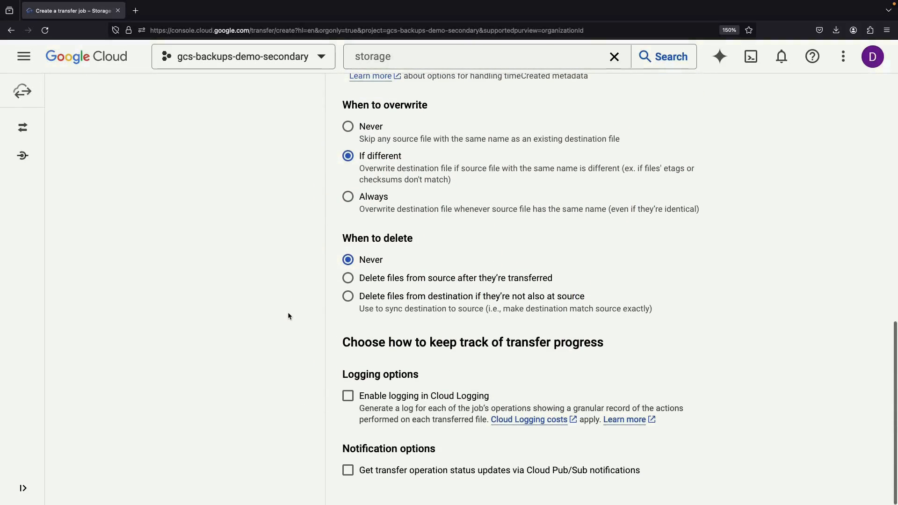
{"action": "scroll", "coordinate": [367, 309], "scroll_direction": "up", "scroll_amount": 5}
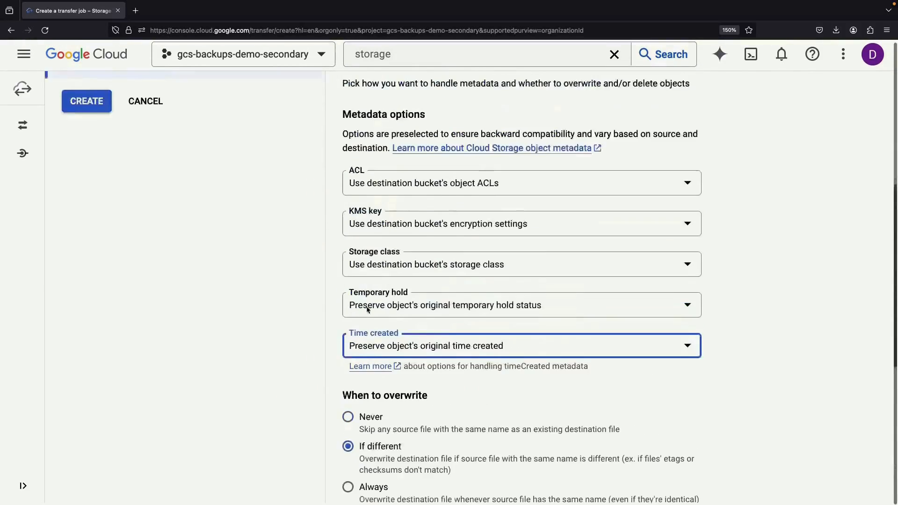
{"action": "scroll", "coordinate": [367, 308], "scroll_direction": "up", "scroll_amount": 2}
{"action": "left_click", "coordinate": [92, 227]}
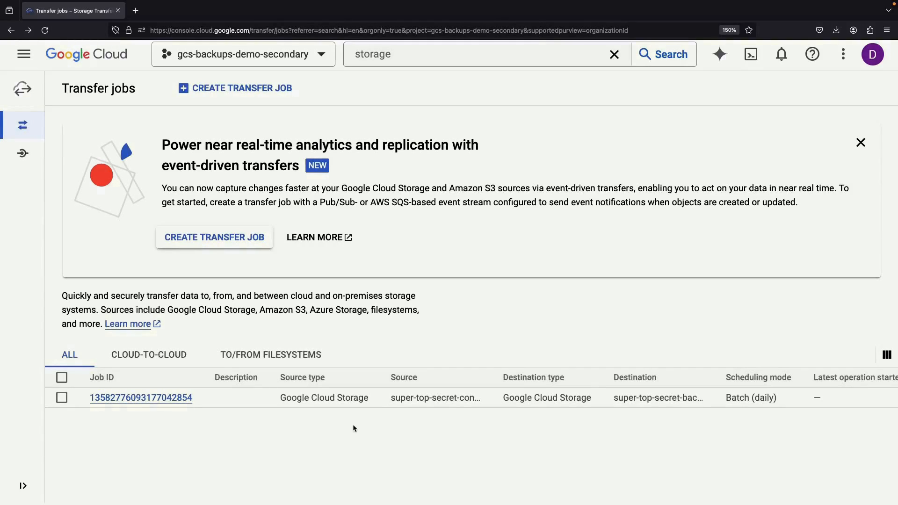
- Check the job's run history, confirming the run succeeded copying 1 file (1.44 MB)
{"action": "left_click", "coordinate": [177, 398]}
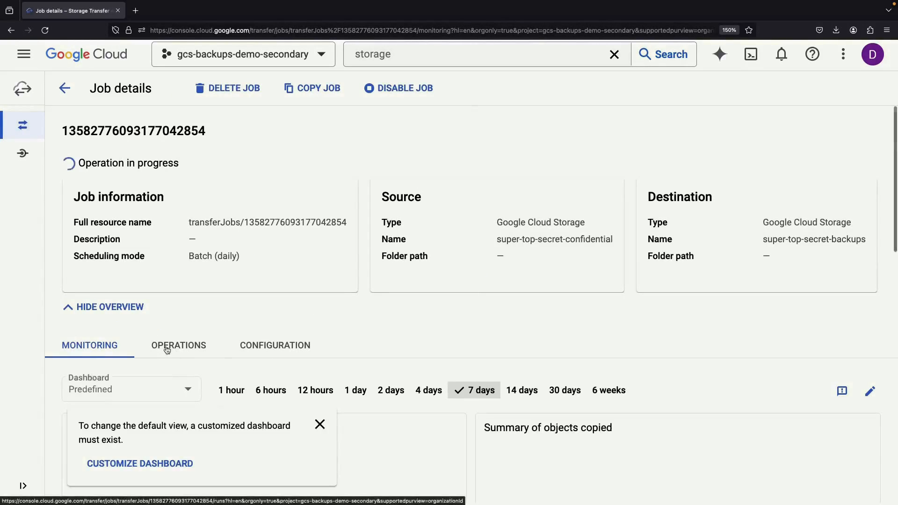
{"action": "left_click", "coordinate": [168, 348]}
{"action": "scroll", "coordinate": [307, 209], "scroll_direction": "down", "scroll_amount": 3}
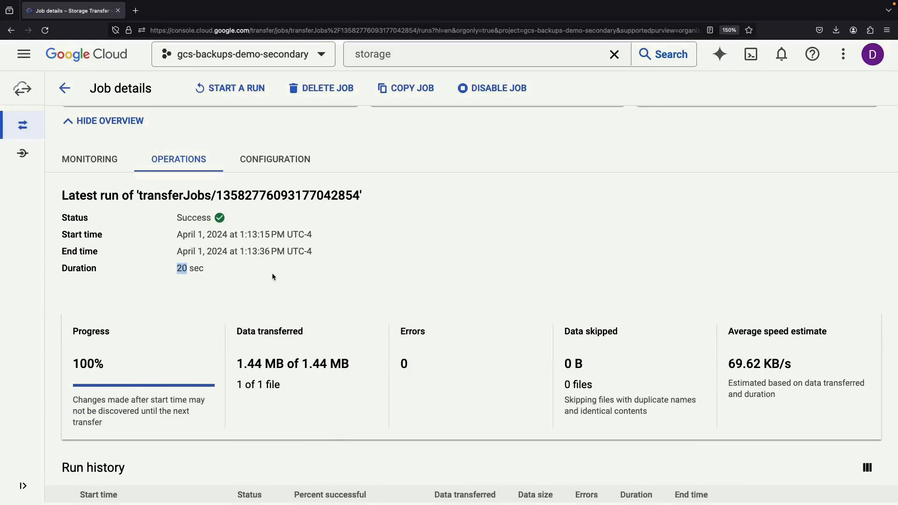
{"action": "scroll", "coordinate": [278, 276], "scroll_direction": "down", "scroll_amount": 1}
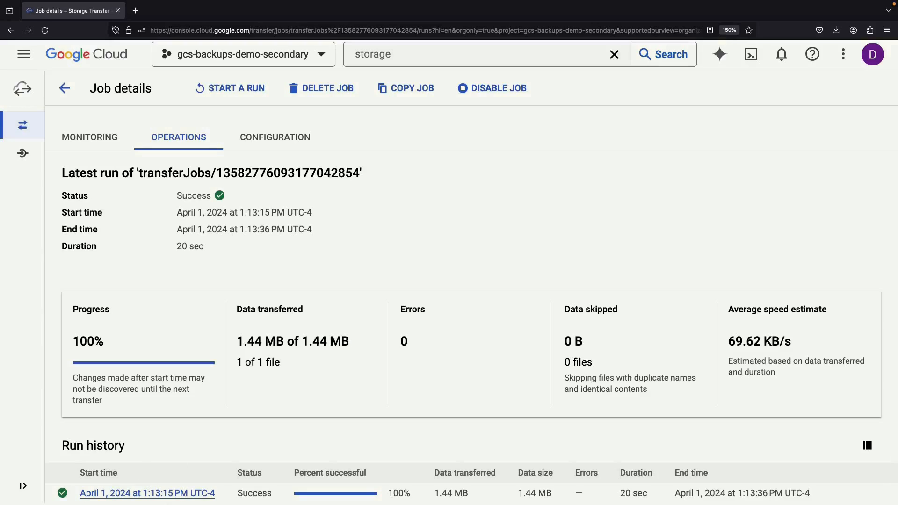
{"action": "left_click", "coordinate": [175, 493]}
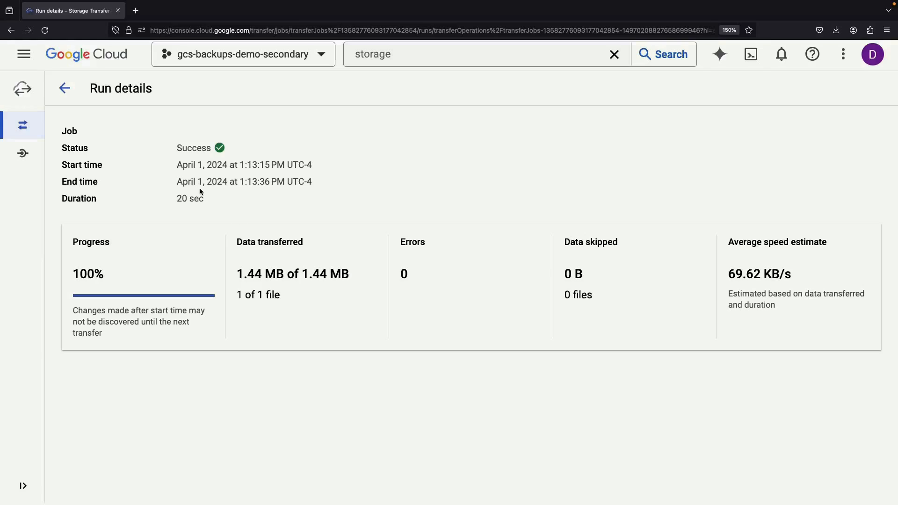
- Return to the console Welcome page and go to Cloud Storage buckets
{"action": "left_click", "coordinate": [77, 56]}
{"action": "scroll", "coordinate": [192, 364], "scroll_direction": "down", "scroll_amount": 1}
{"action": "left_click", "coordinate": [182, 455]}
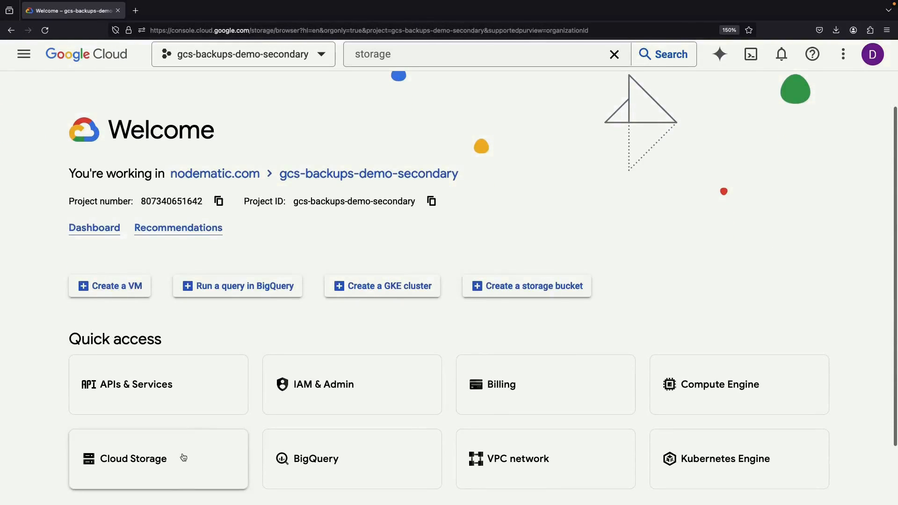
- Refresh super-top-secret-backups and preview the copied 2024-summer-holiday.png beach cat image
{"action": "left_click", "coordinate": [159, 217]}
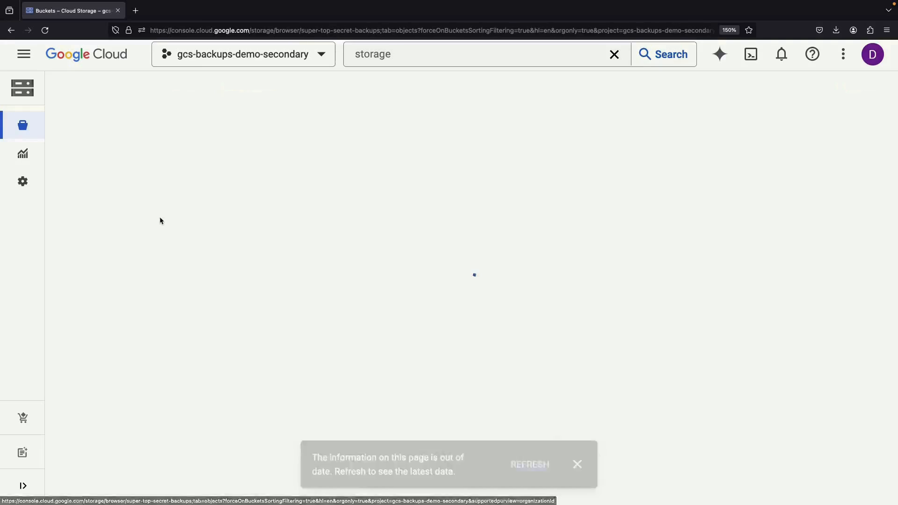
{"action": "left_click", "coordinate": [528, 463]}
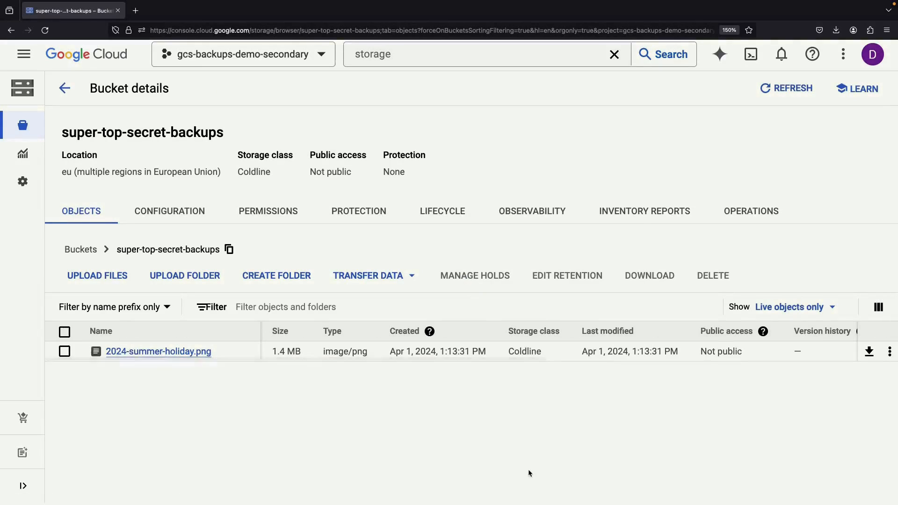
{"action": "left_click", "coordinate": [147, 352]}
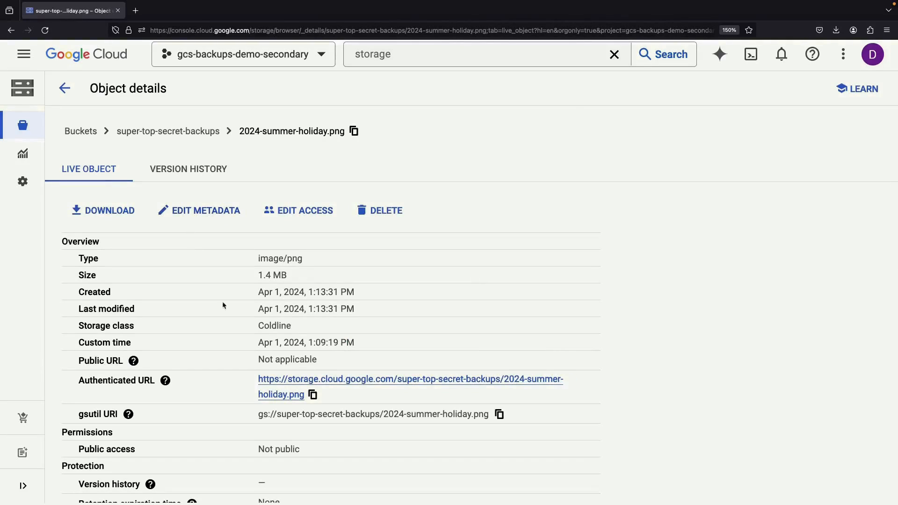
{"action": "scroll", "coordinate": [234, 327], "scroll_direction": "down", "scroll_amount": 4}
{"action": "scroll", "coordinate": [250, 359], "scroll_direction": "down", "scroll_amount": 5}
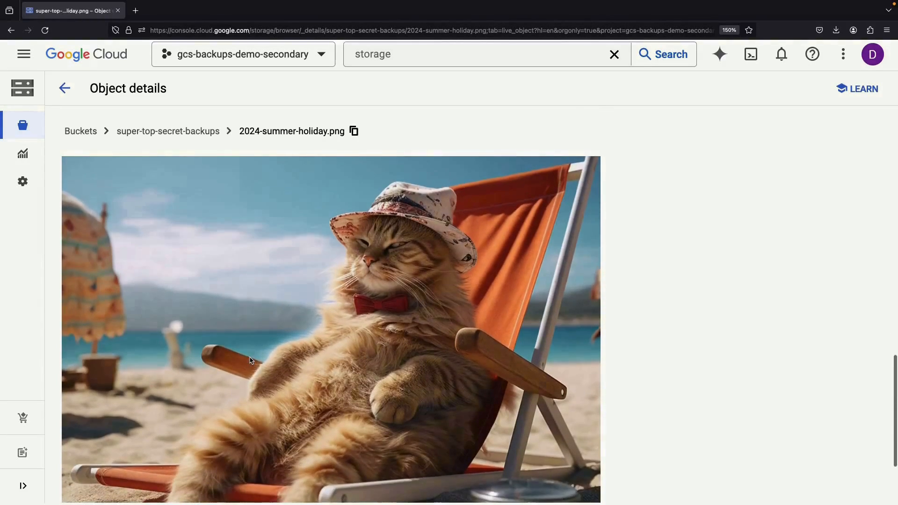